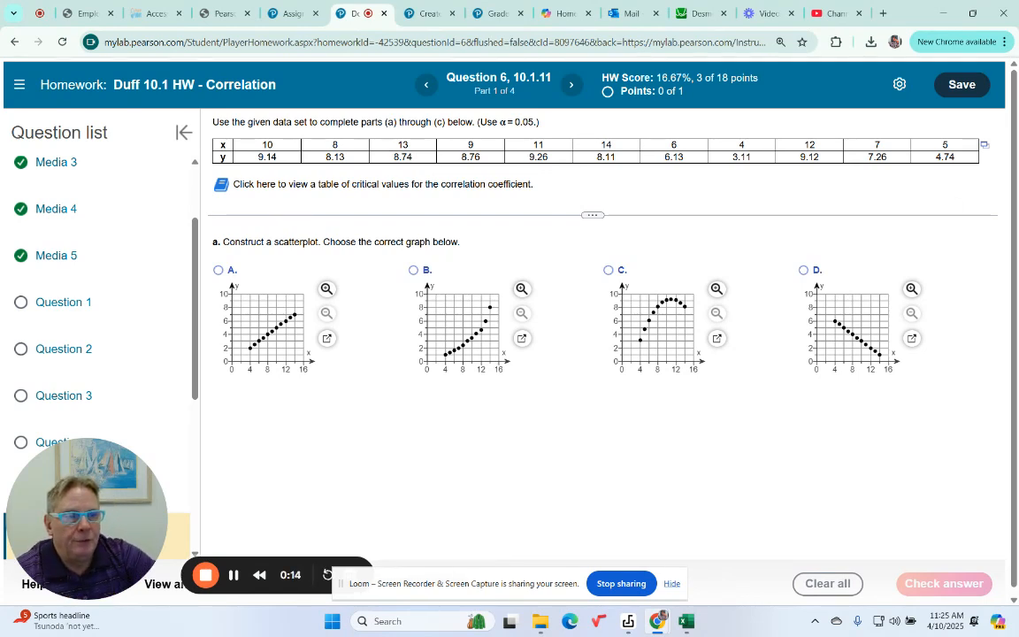
- Open the question's data table in StatCrunch and create a scatter plot with x as the X variable and y as the Y variable
left_click(984, 149)
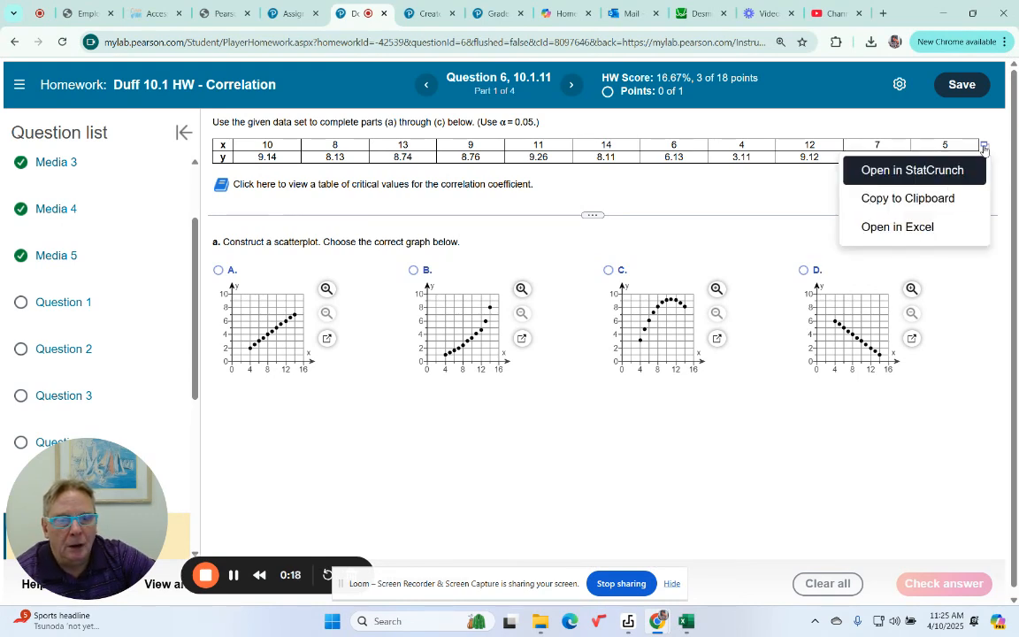
left_click(904, 171)
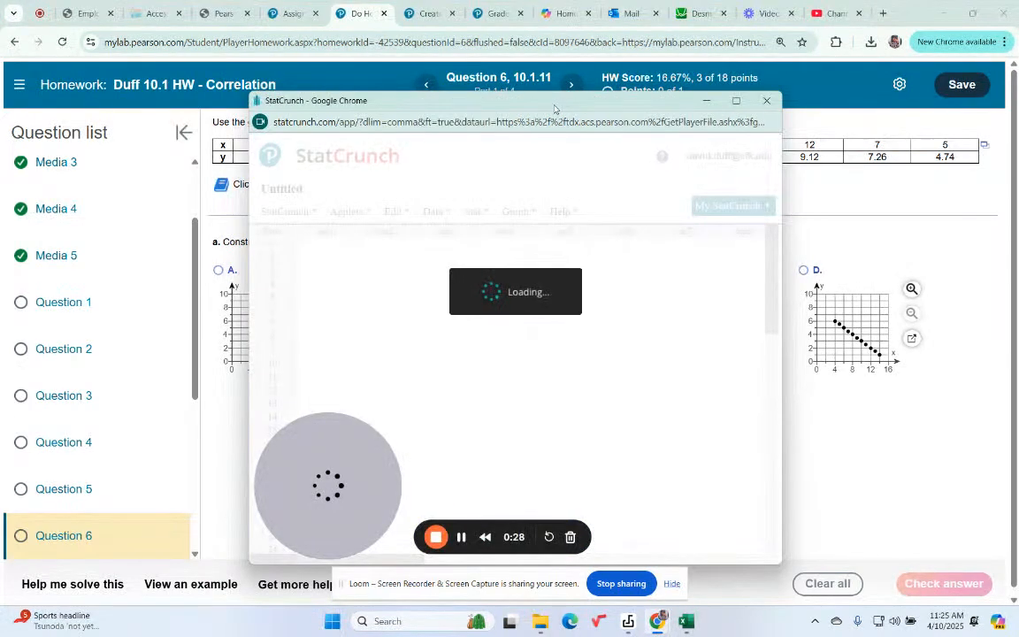
left_click(527, 214)
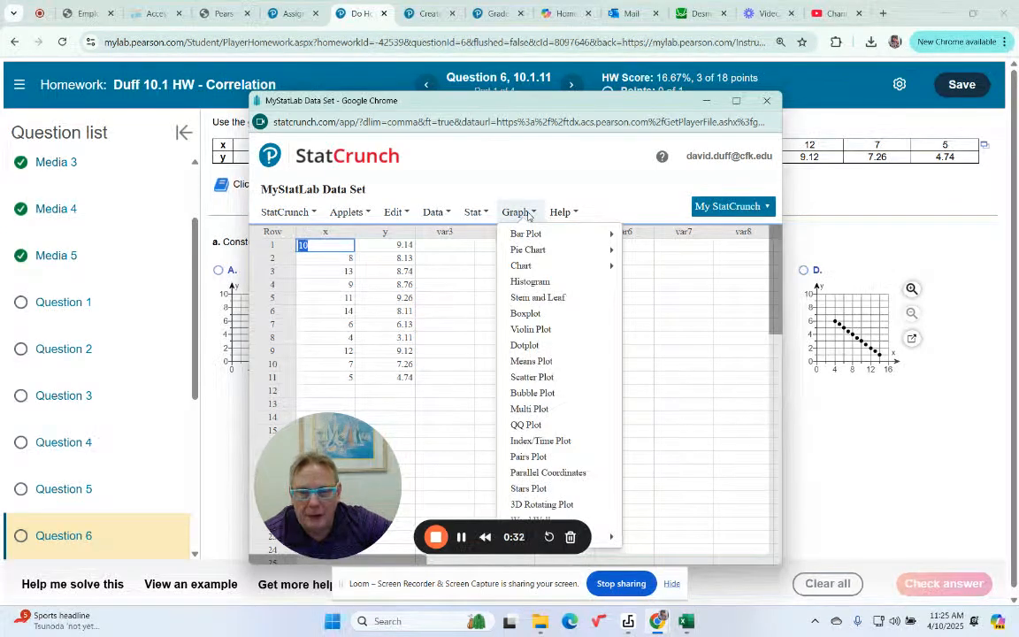
left_click(532, 376)
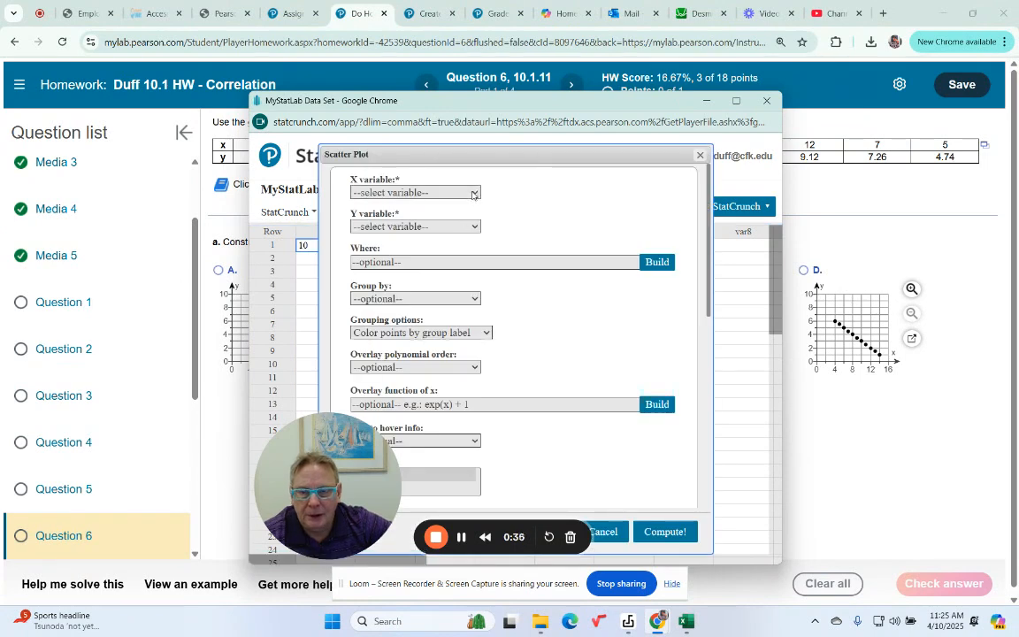
left_click(372, 193)
left_click(361, 225)
left_click(469, 227)
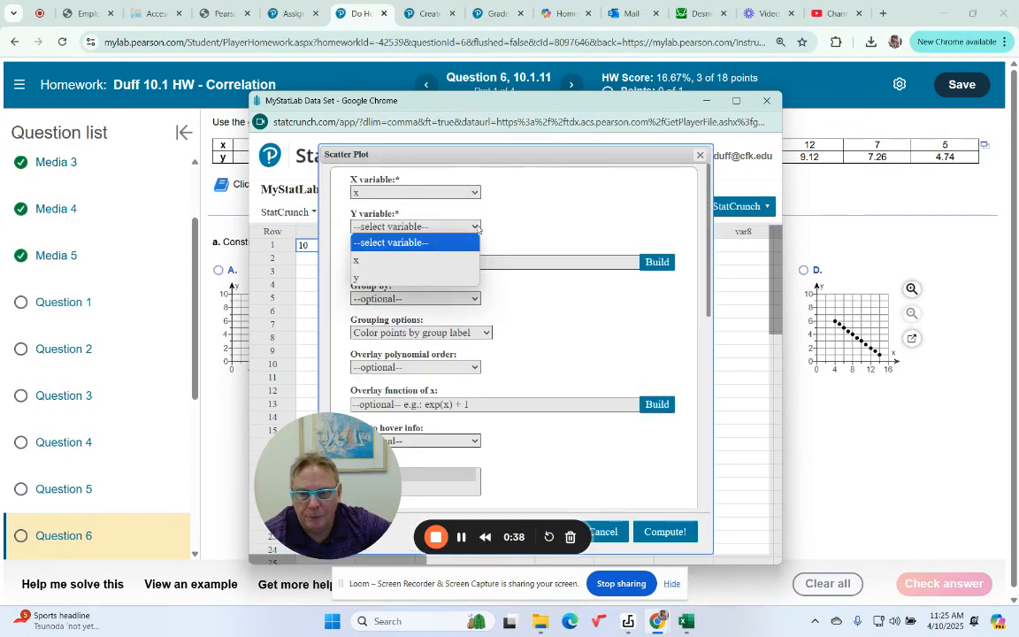
left_click(417, 280)
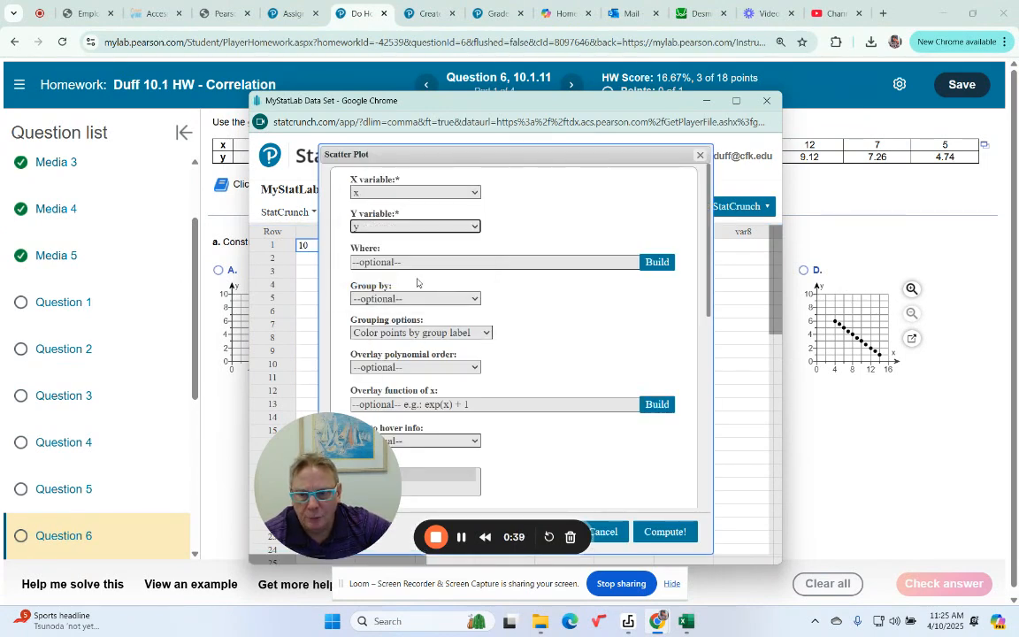
left_click(665, 532)
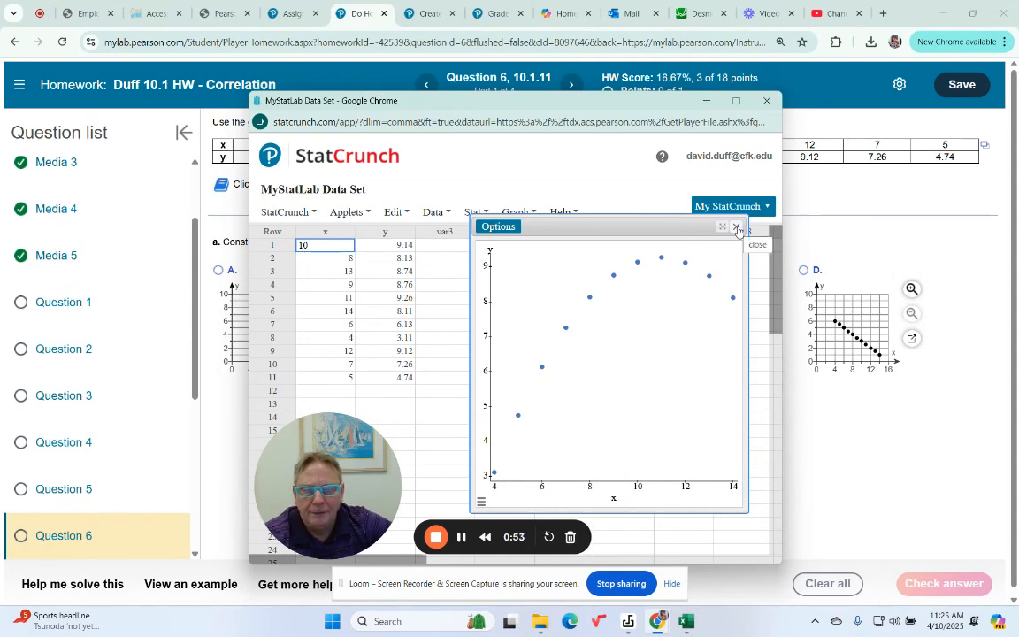
left_click(738, 229)
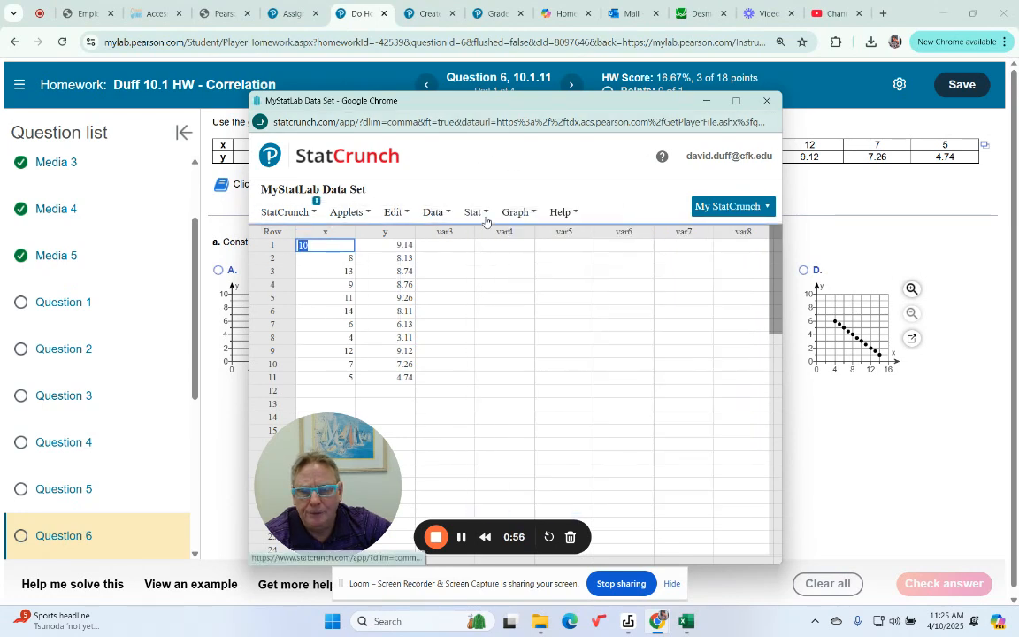
- Compute a simple linear regression with x as the X variable and y as the Y variable, and view its fitted line plot
left_click(480, 212)
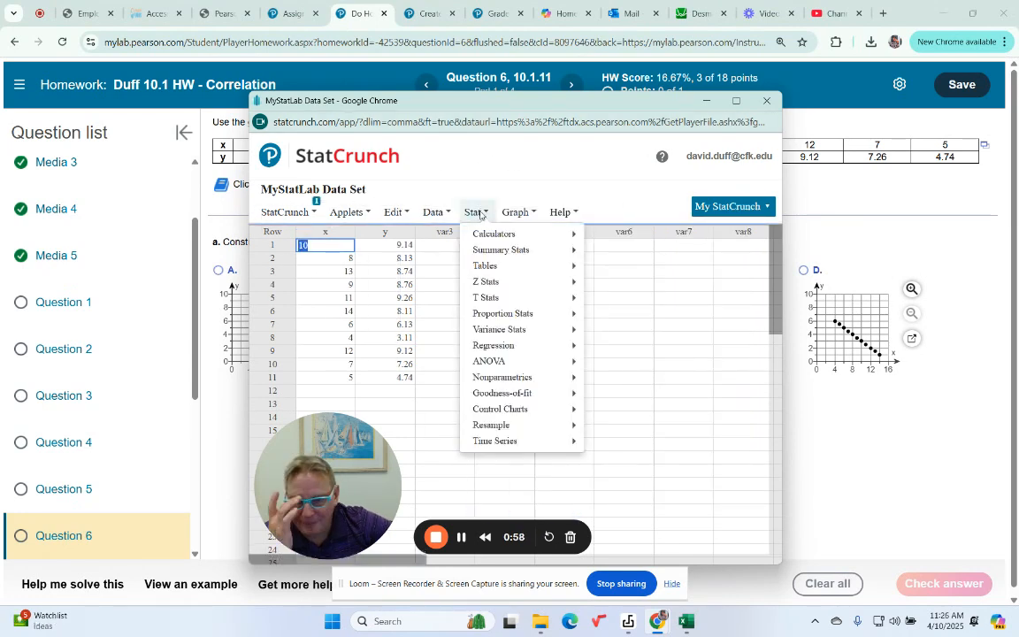
mouse_move(509, 350)
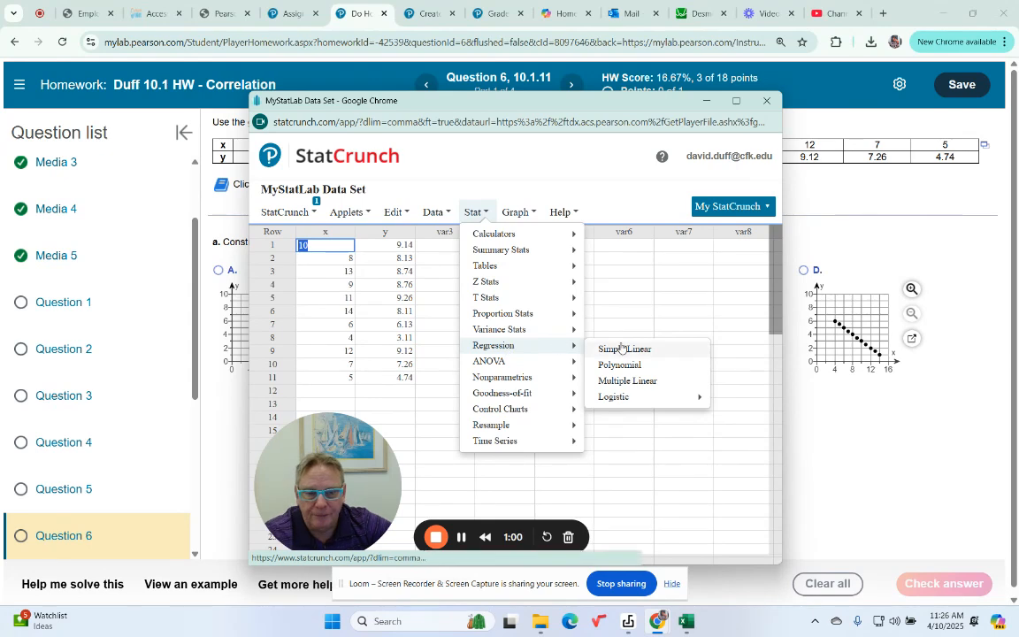
left_click(613, 349)
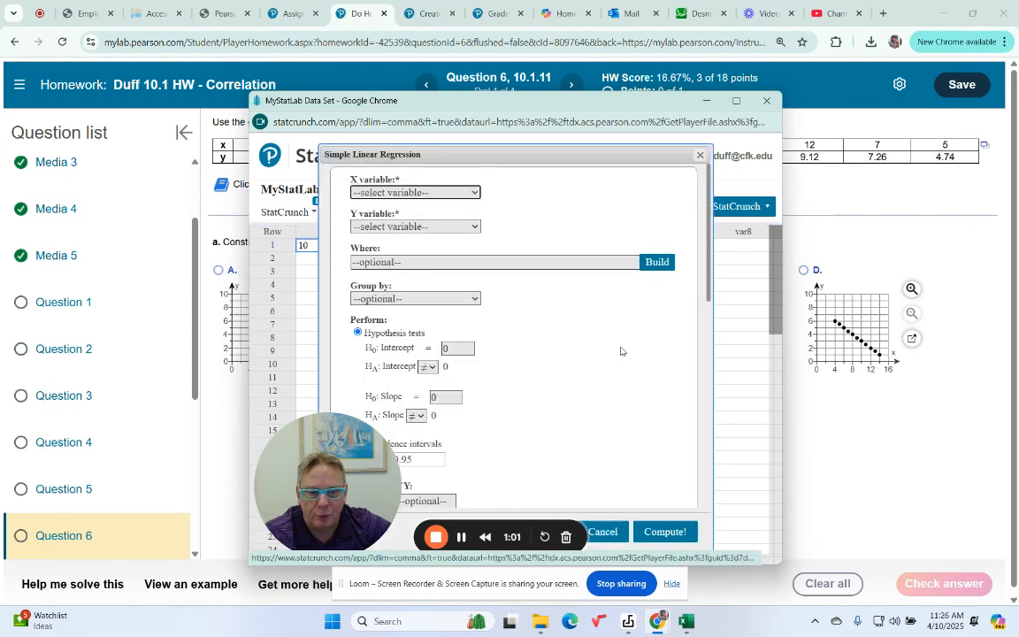
left_click(477, 192)
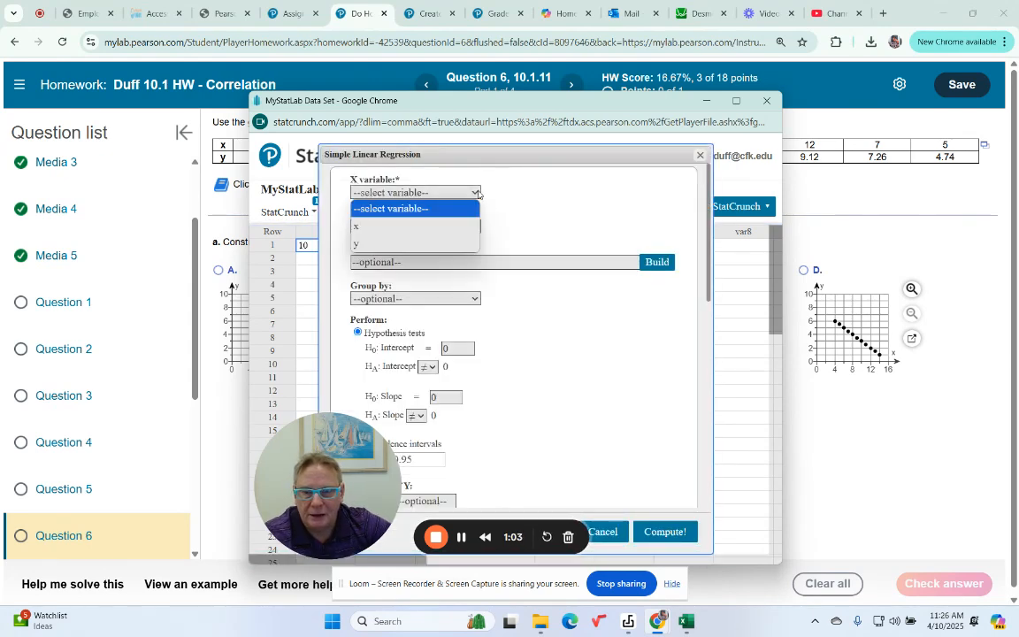
left_click(399, 229)
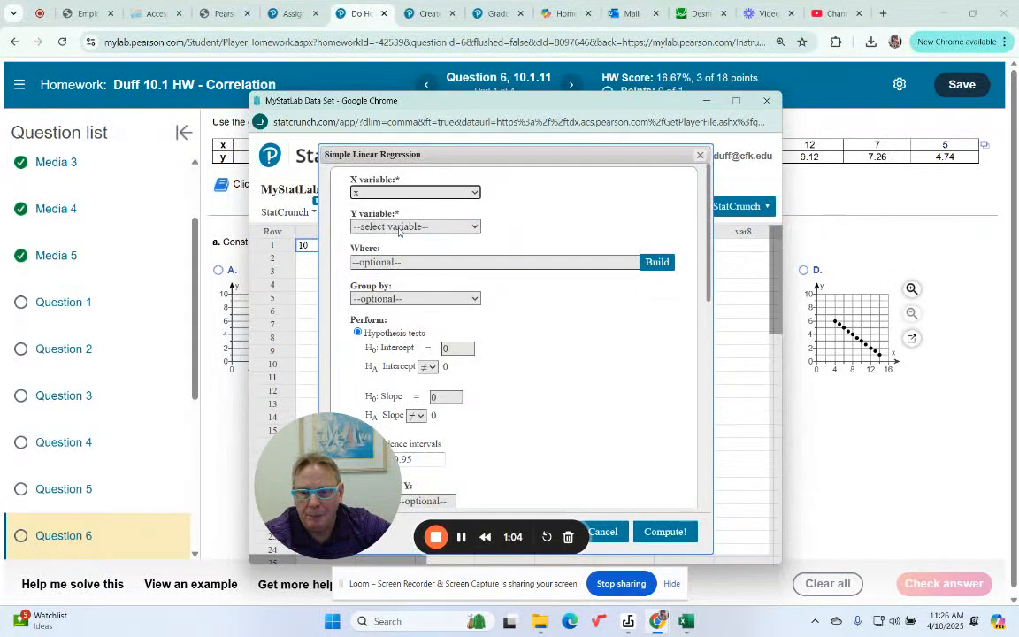
left_click(475, 229)
left_click(414, 274)
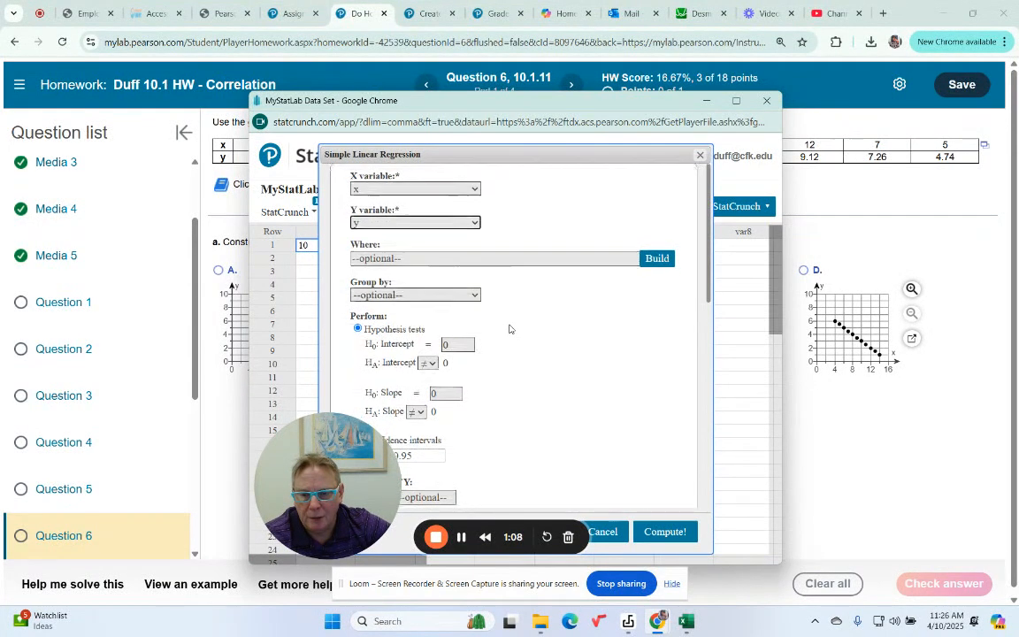
scroll(520, 337, "down", 5)
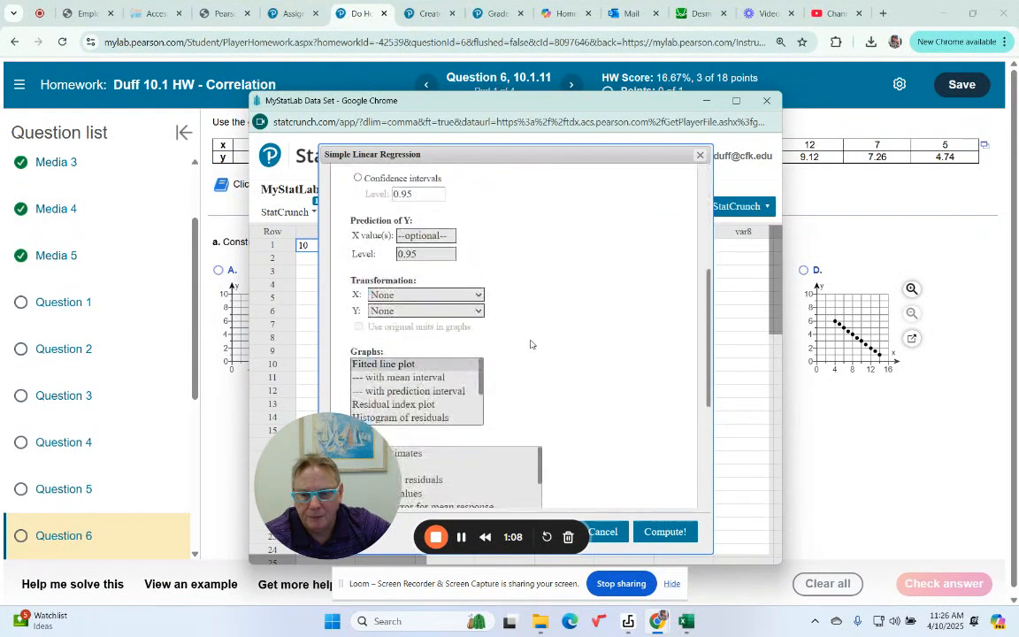
left_click(662, 531)
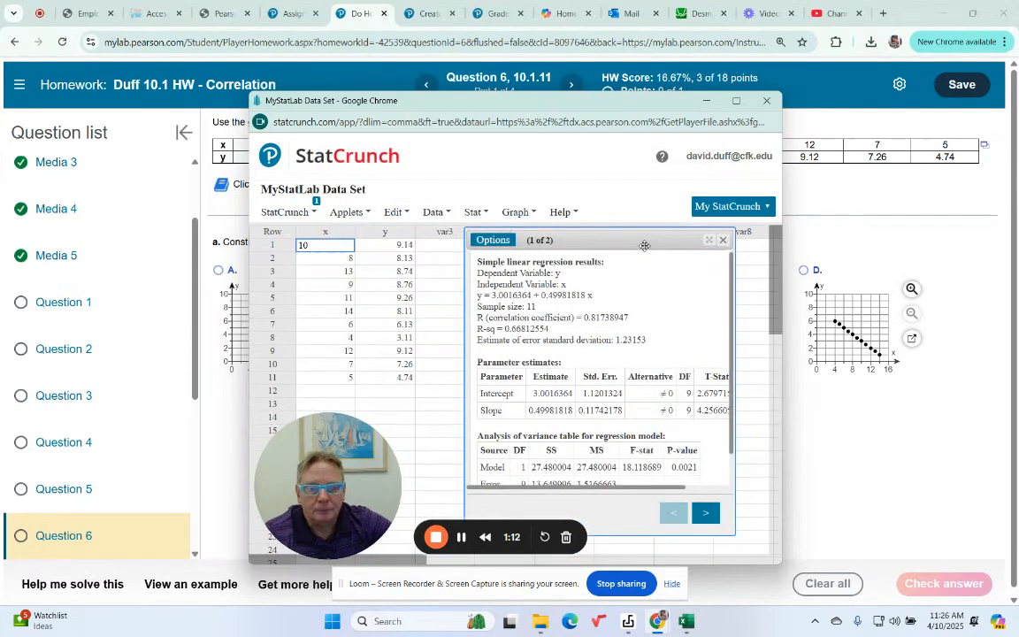
left_click_drag(646, 244, 608, 174)
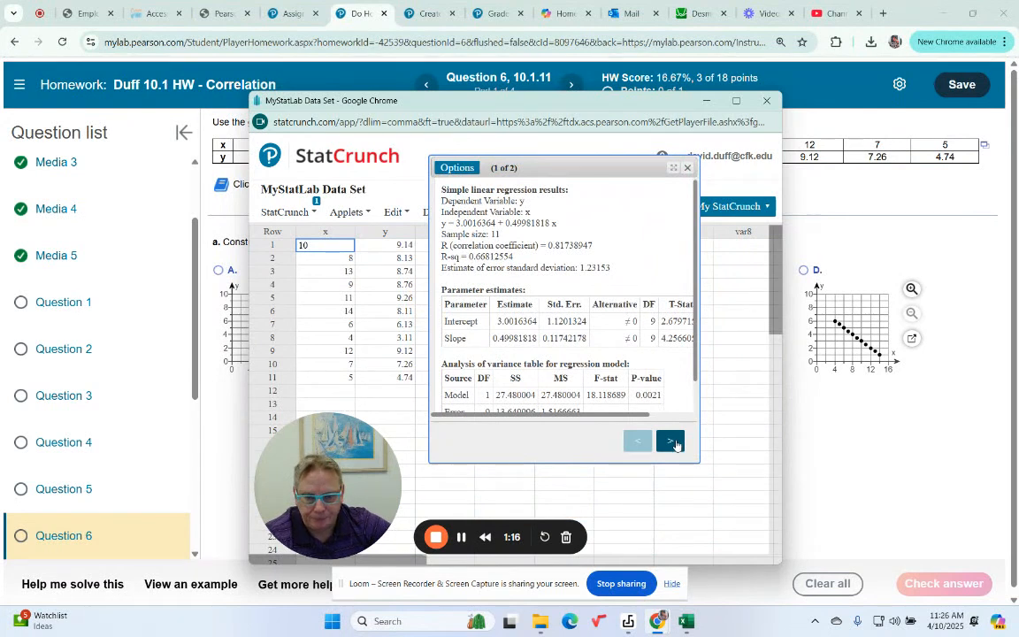
left_click(670, 442)
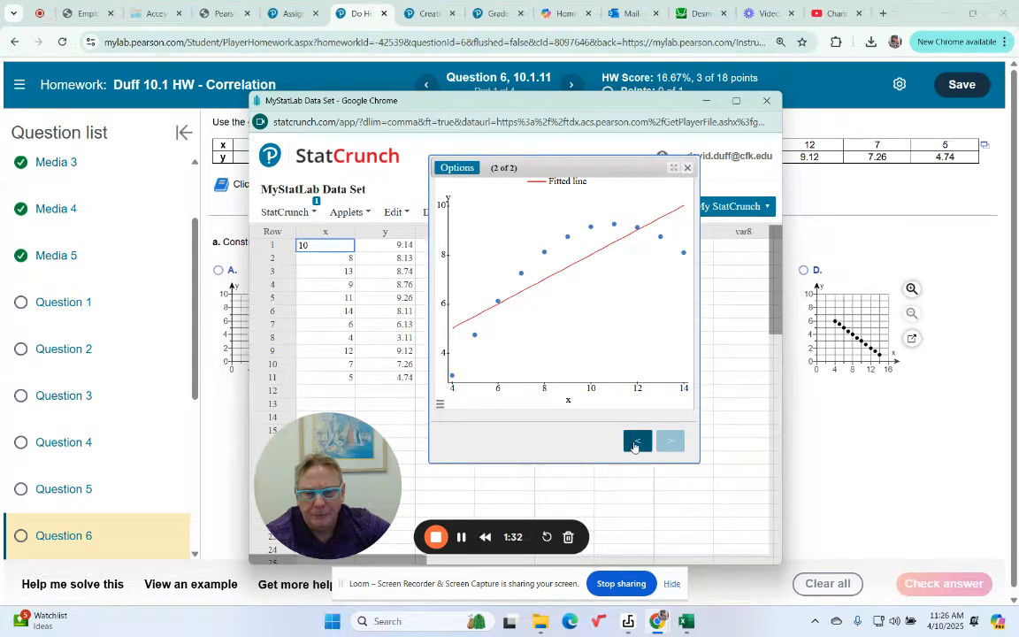
- Return to the homework question and submit graph C as the scatterplot answer for part (a)
left_click(705, 105)
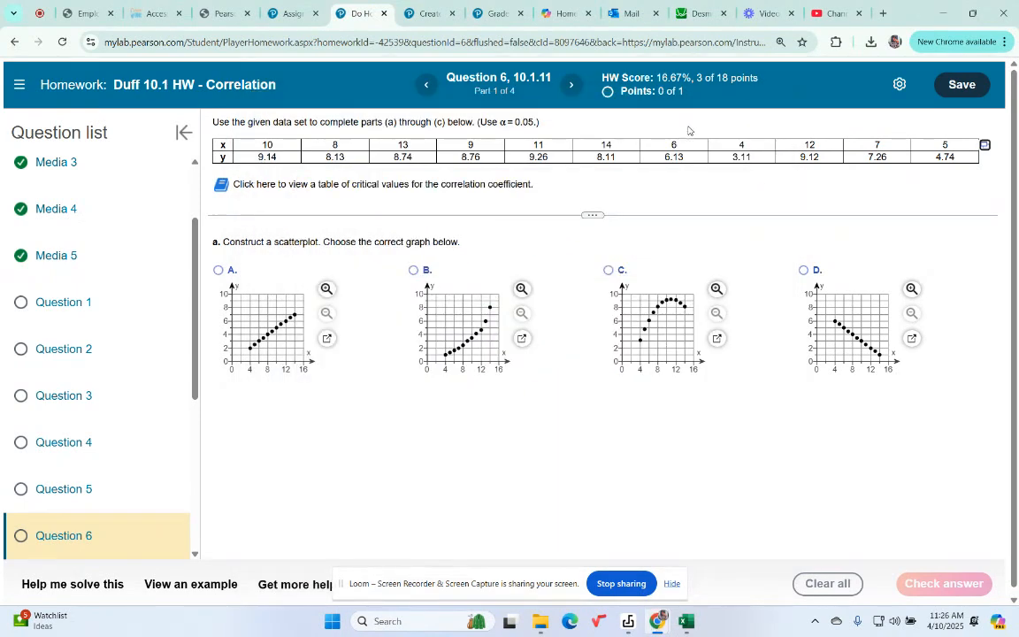
left_click(609, 270)
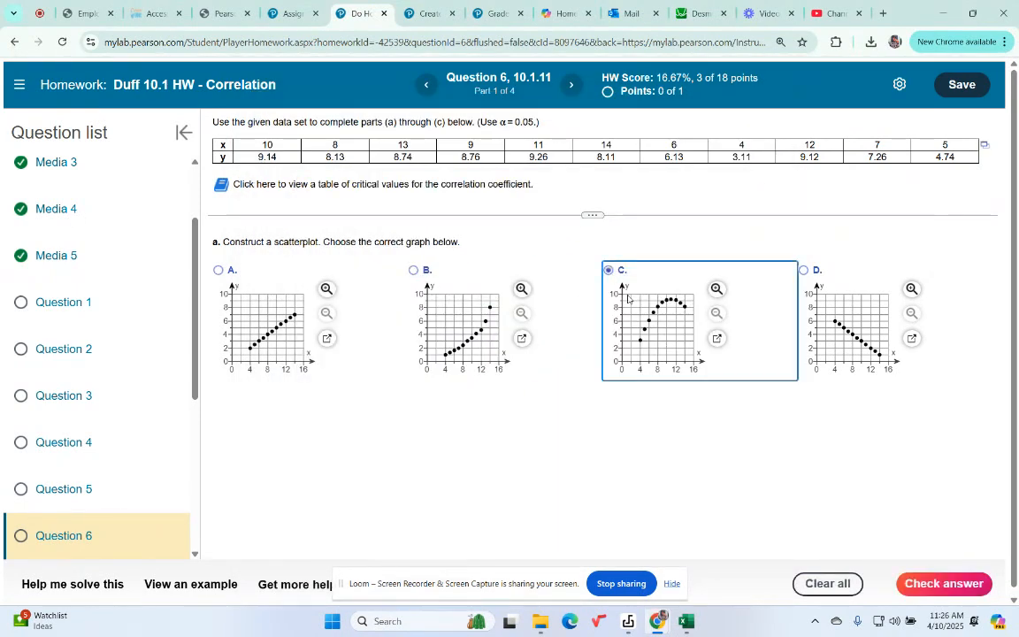
left_click(938, 581)
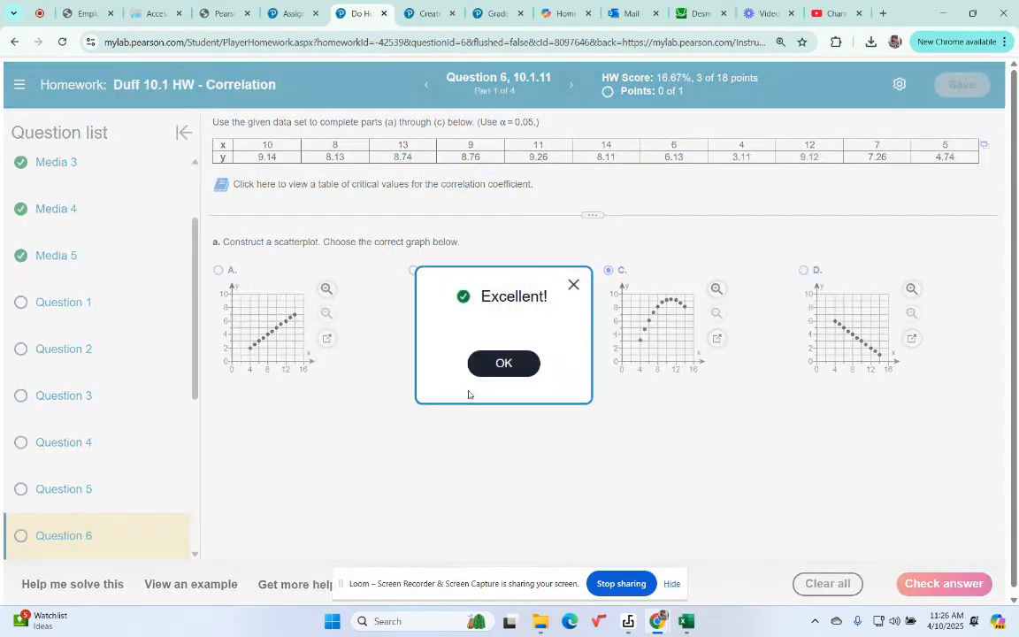
left_click(493, 363)
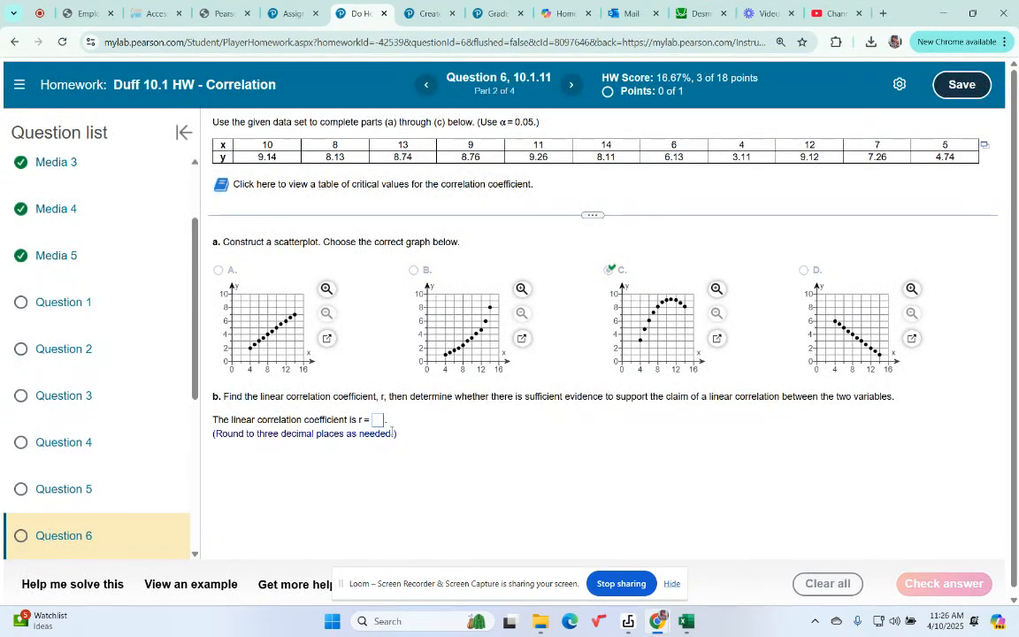
- Look up R in the StatCrunch regression results and submit .817 as the linear correlation coefficient for part (b)
mouse_move(656, 621)
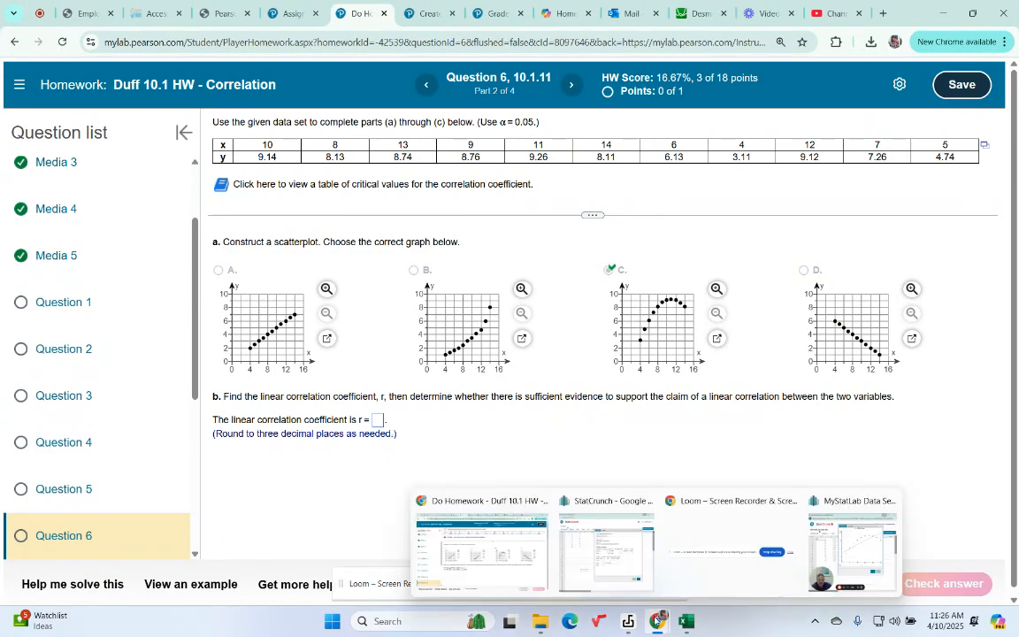
left_click(852, 544)
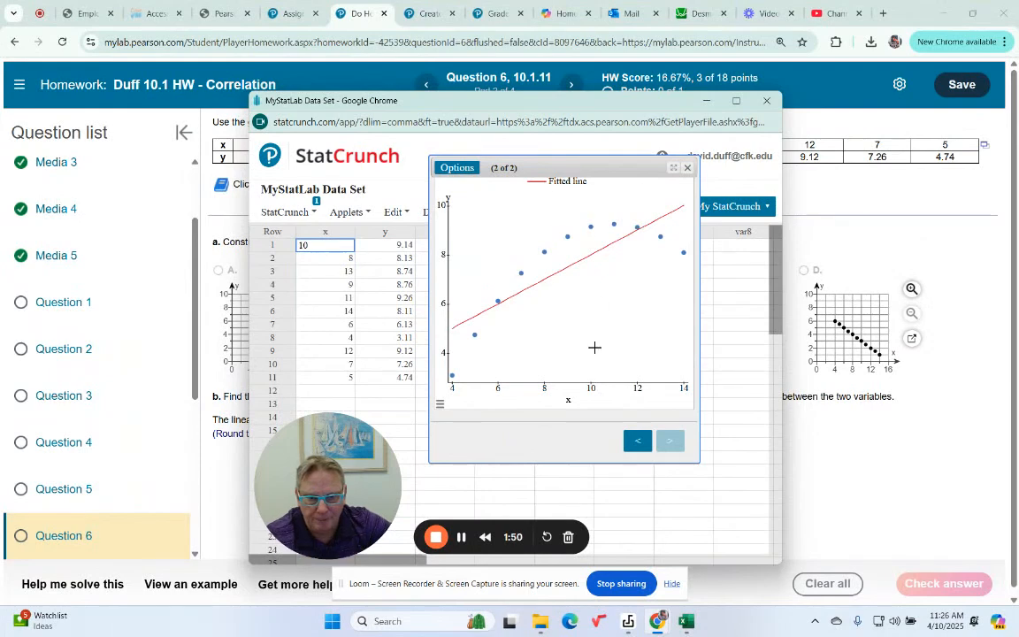
left_click(637, 441)
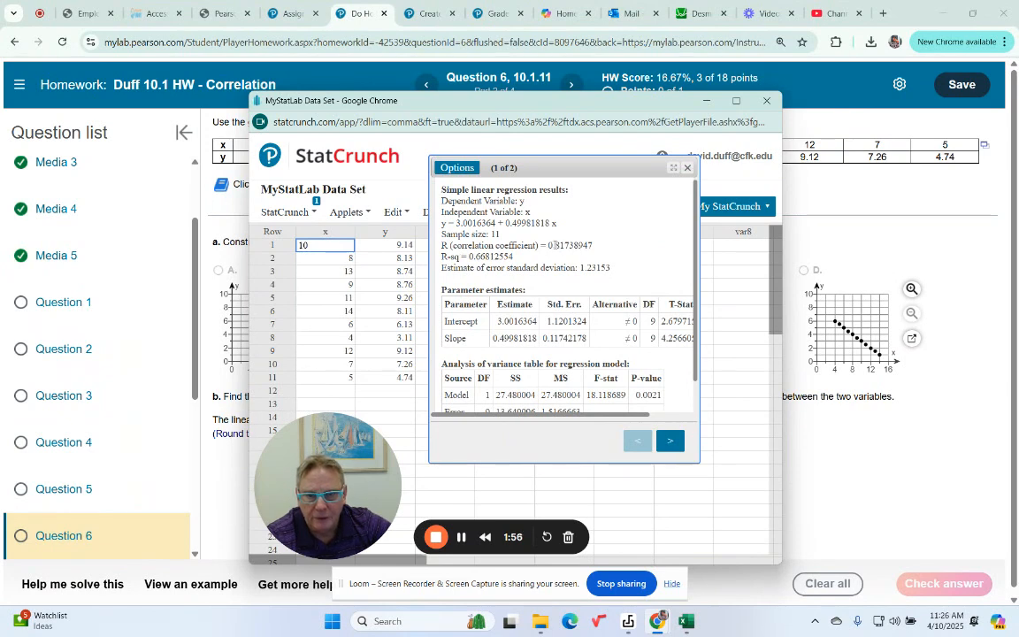
left_click(705, 101)
left_click(379, 420)
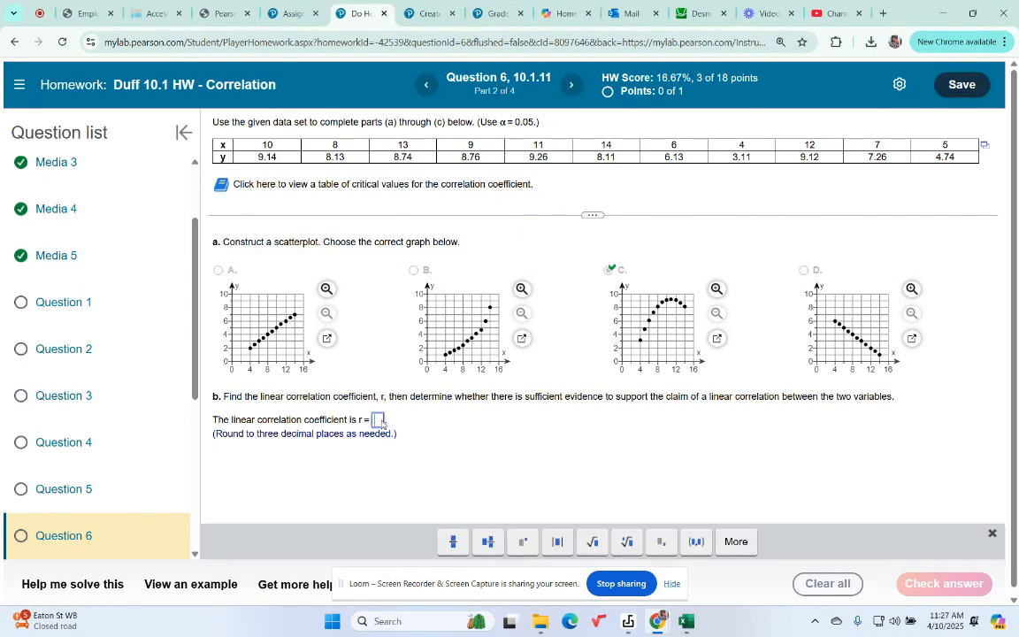
type(".813")
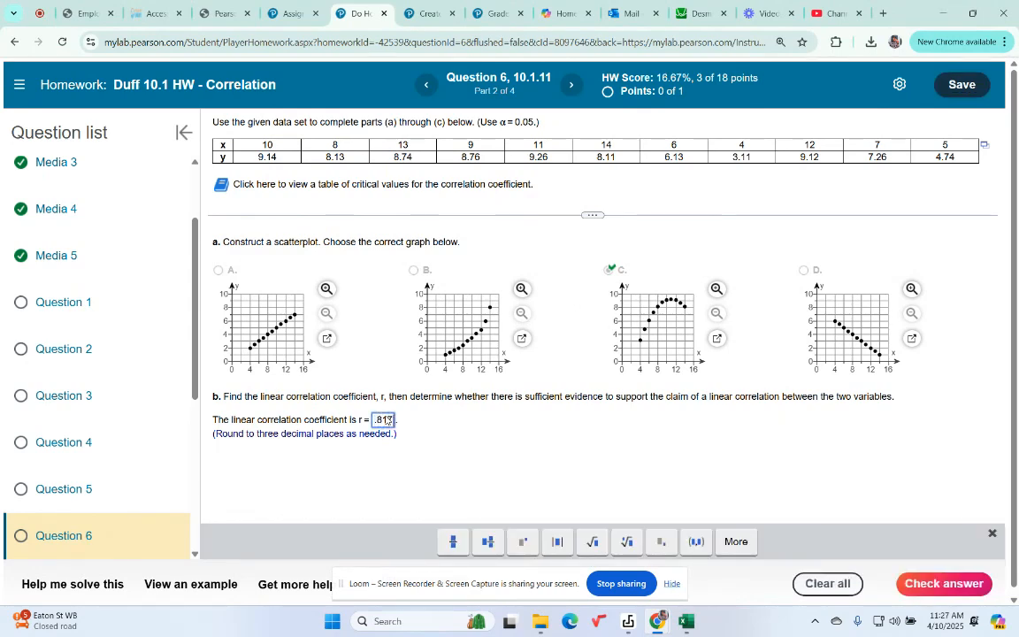
key("Return")
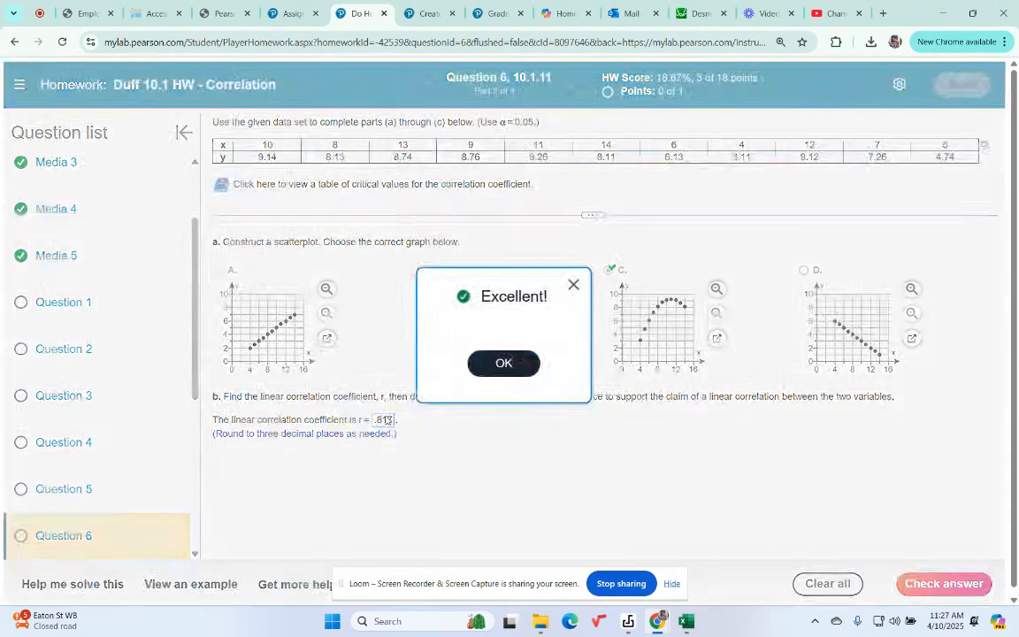
left_click(478, 364)
- Consult the table of critical values and submit answer D, sufficient evidence to support the claim of a linear correlation
scroll(479, 369, "down", 1)
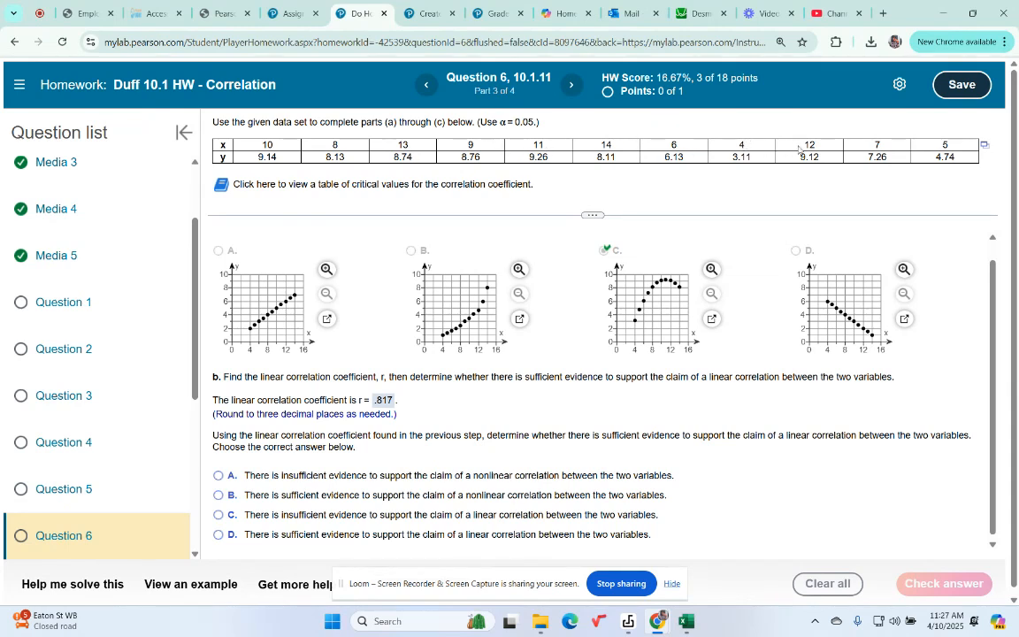
left_click(223, 187)
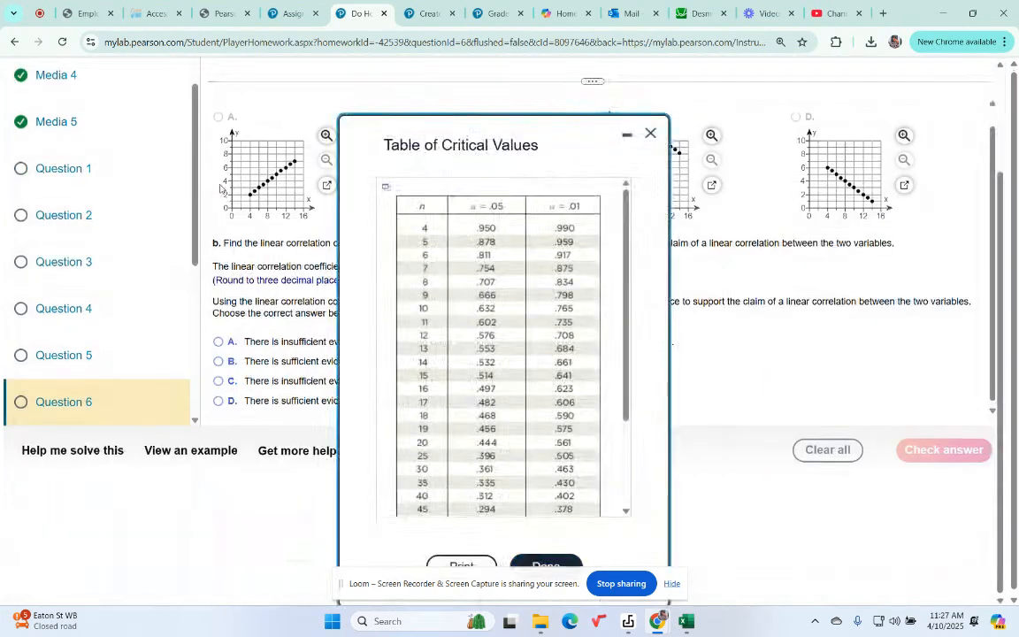
left_click(656, 133)
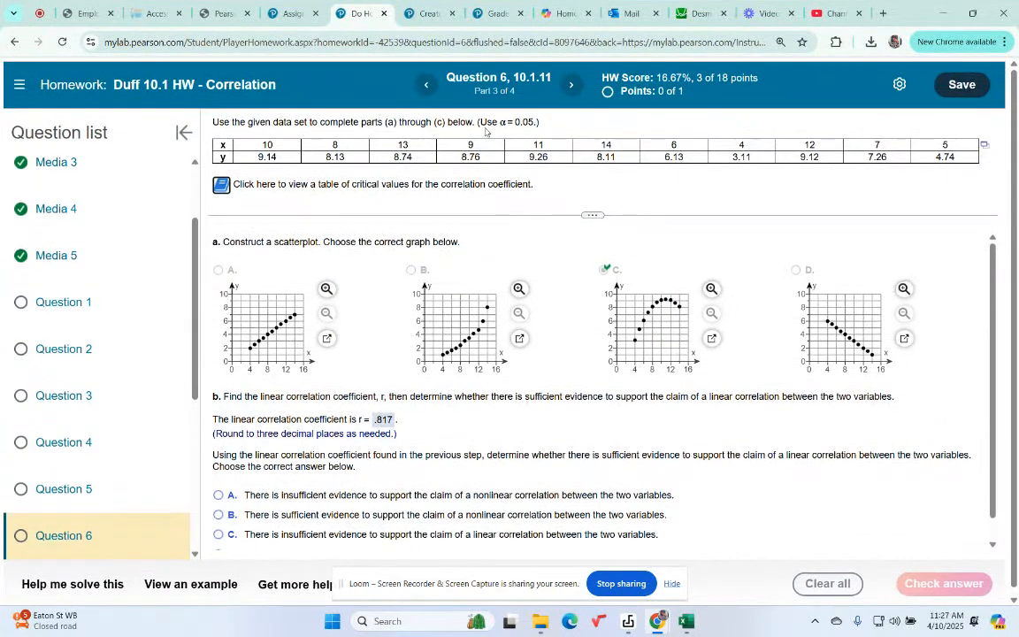
left_click(223, 186)
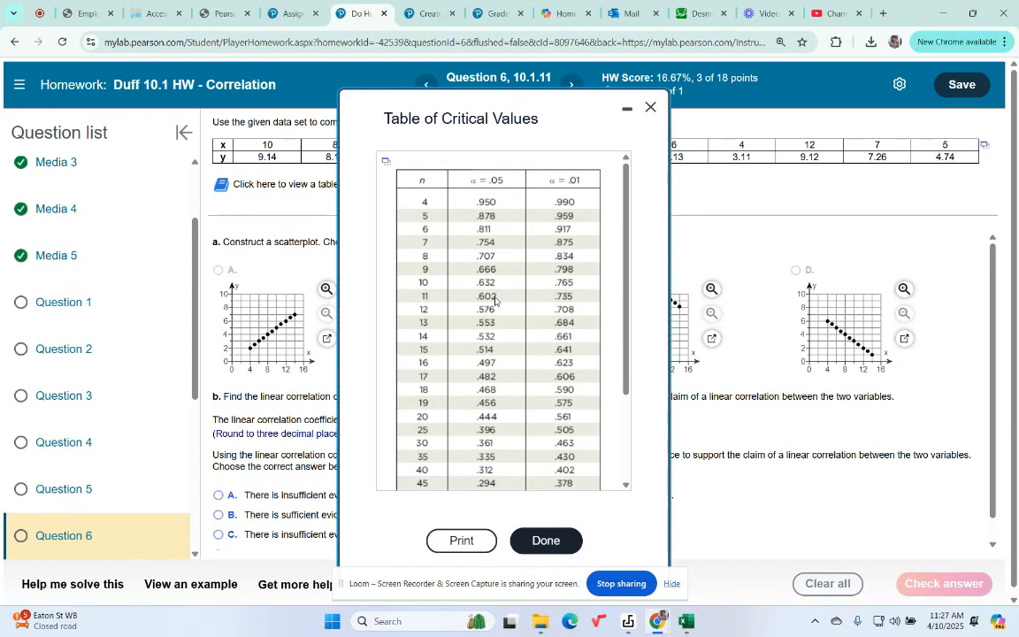
left_click(650, 108)
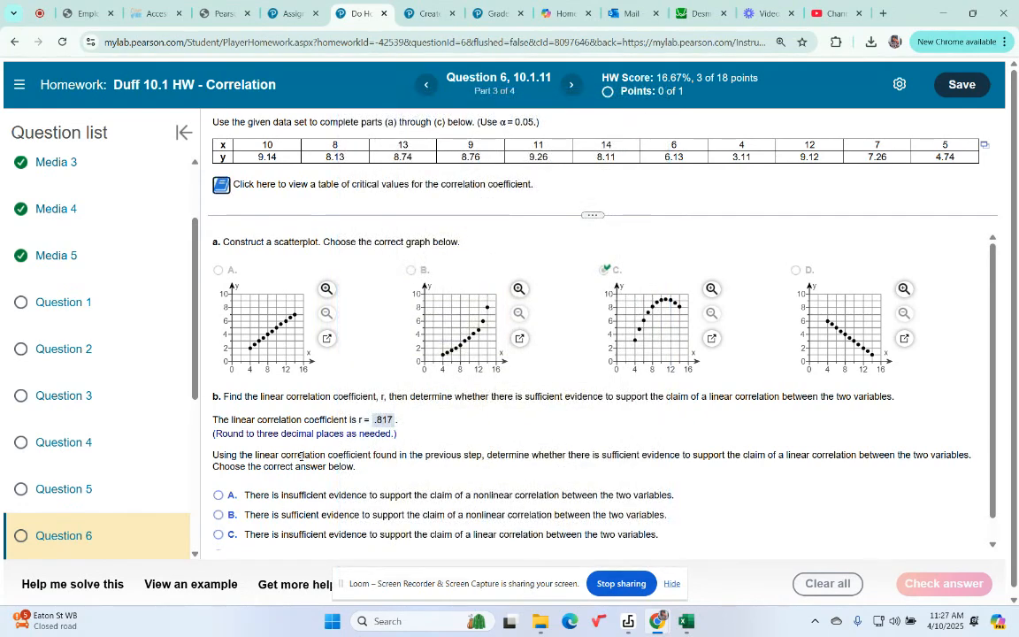
scroll(332, 428, "down", 1)
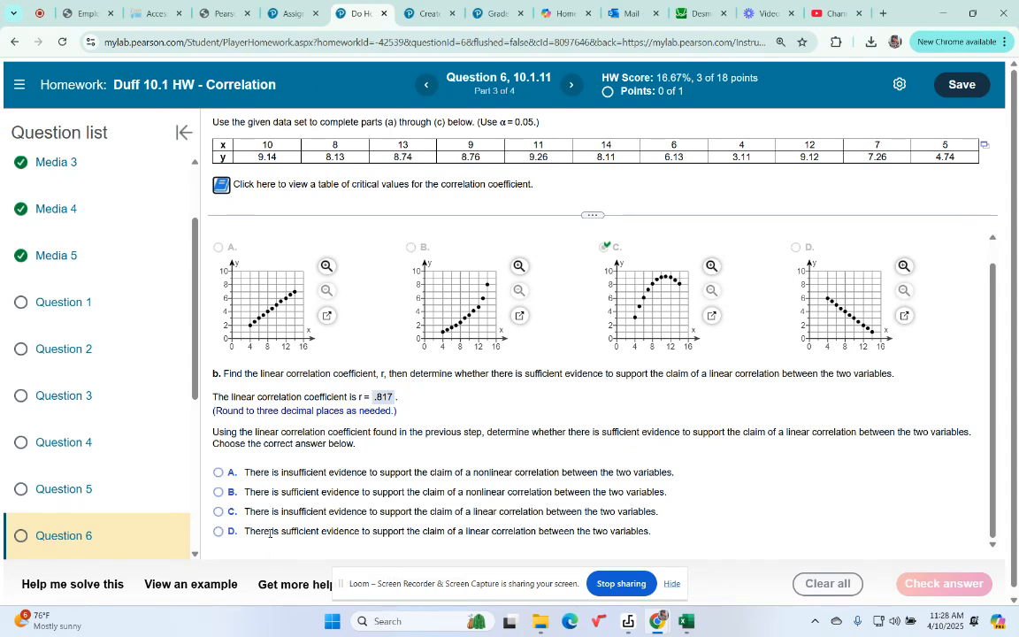
left_click(218, 532)
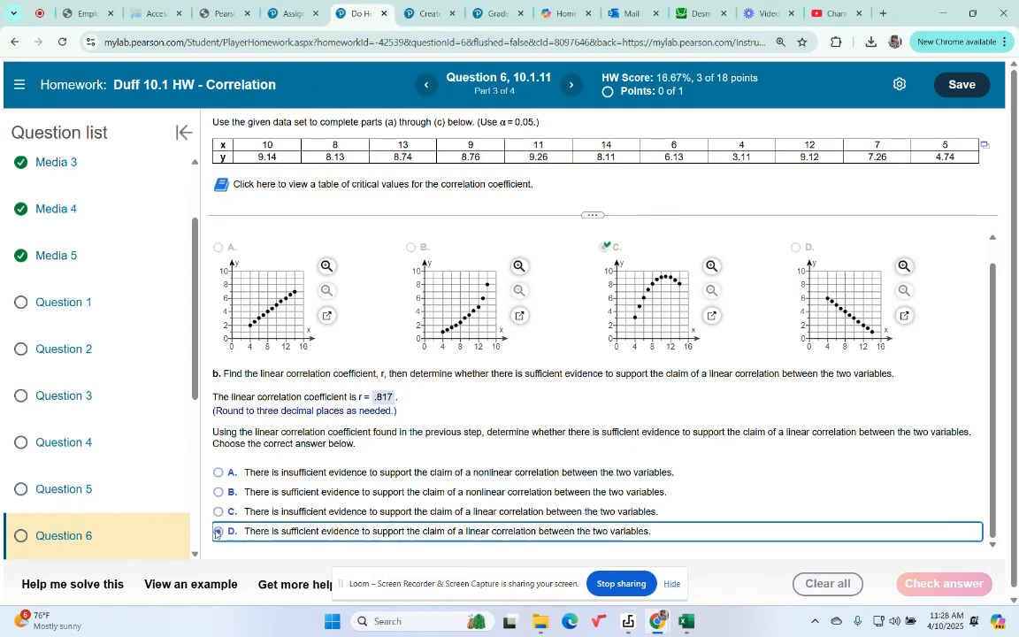
scroll(708, 483, "down", 1)
left_click(960, 577)
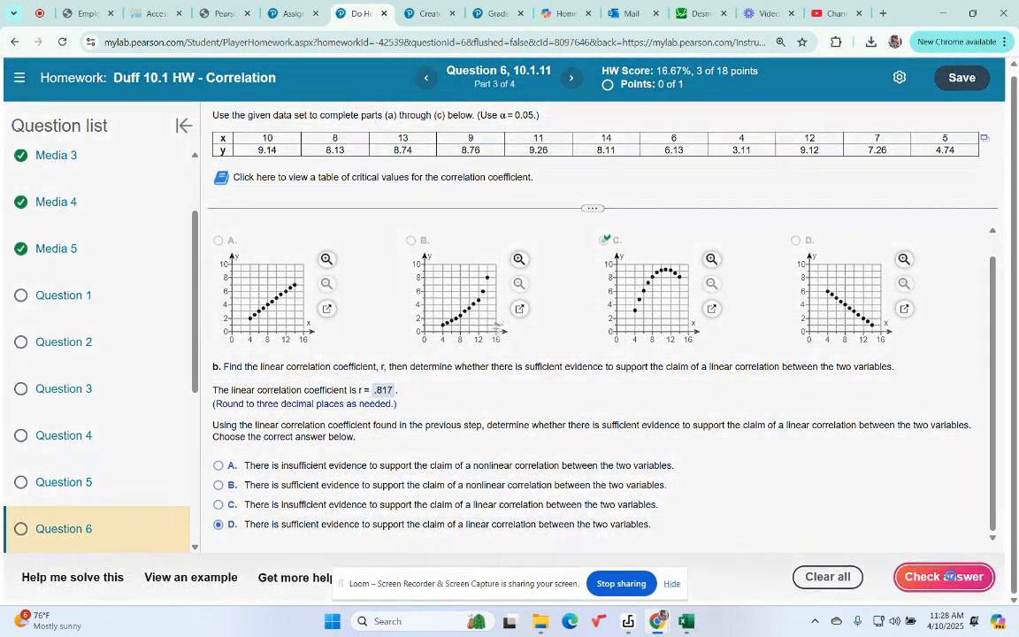
left_click(514, 359)
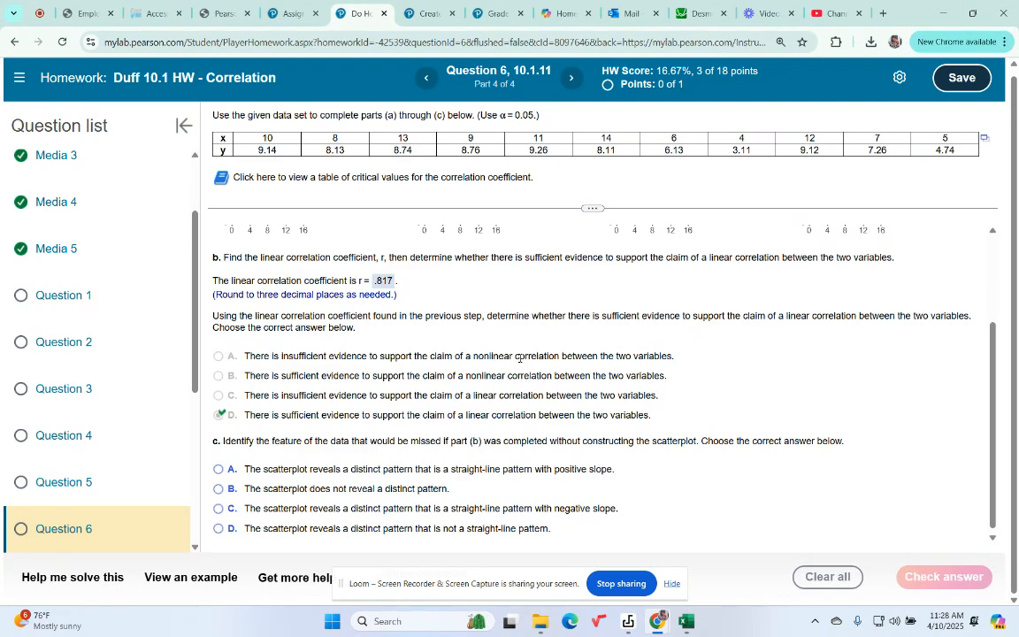
- Submit answer D for part (c), a distinct pattern that is not a straight line, and go to the following question
left_click(217, 529)
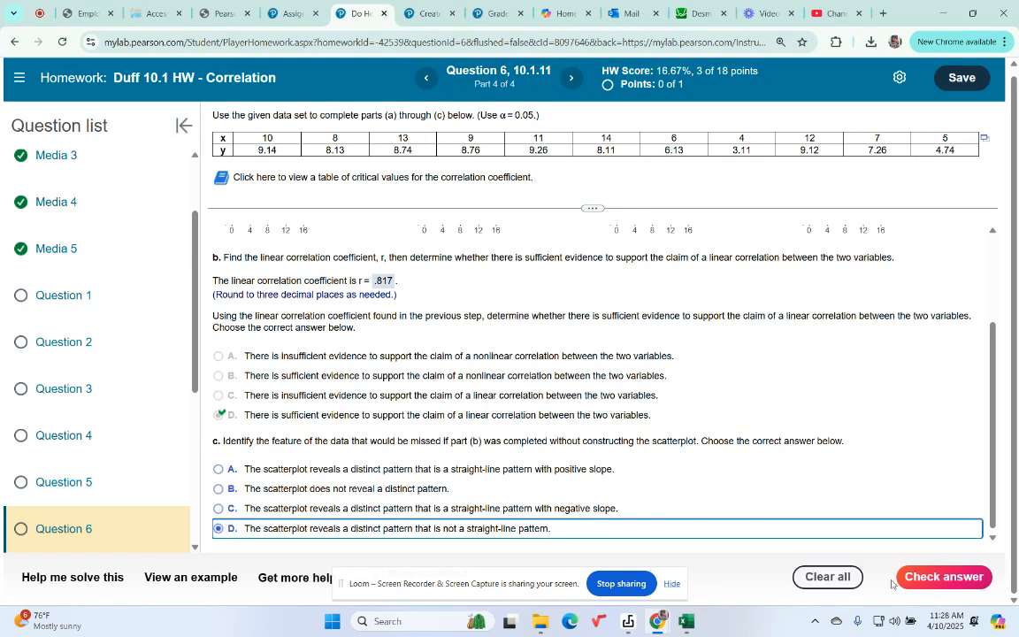
left_click(958, 580)
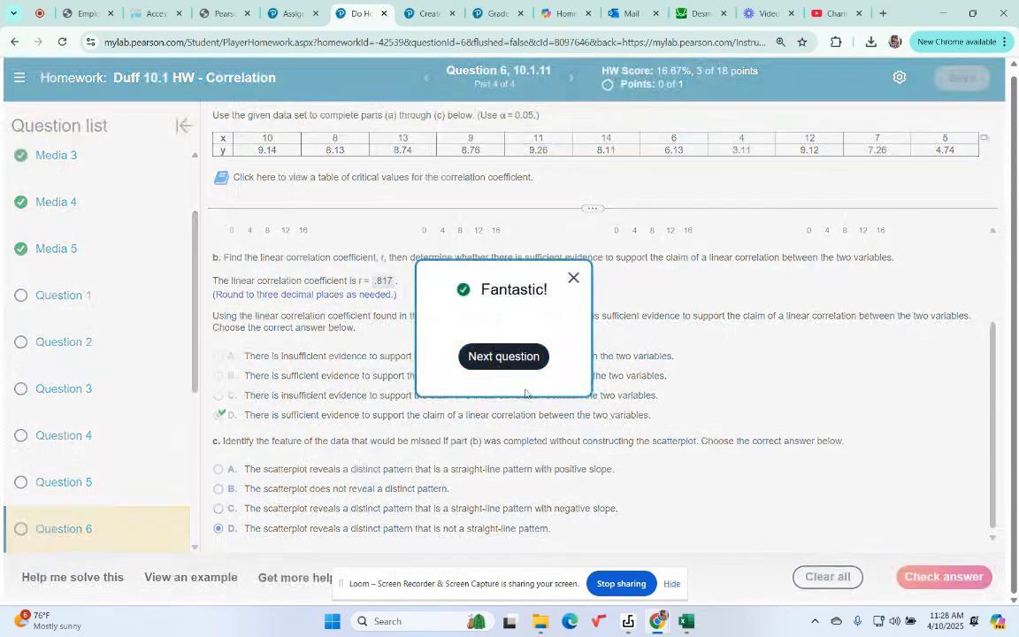
left_click(507, 358)
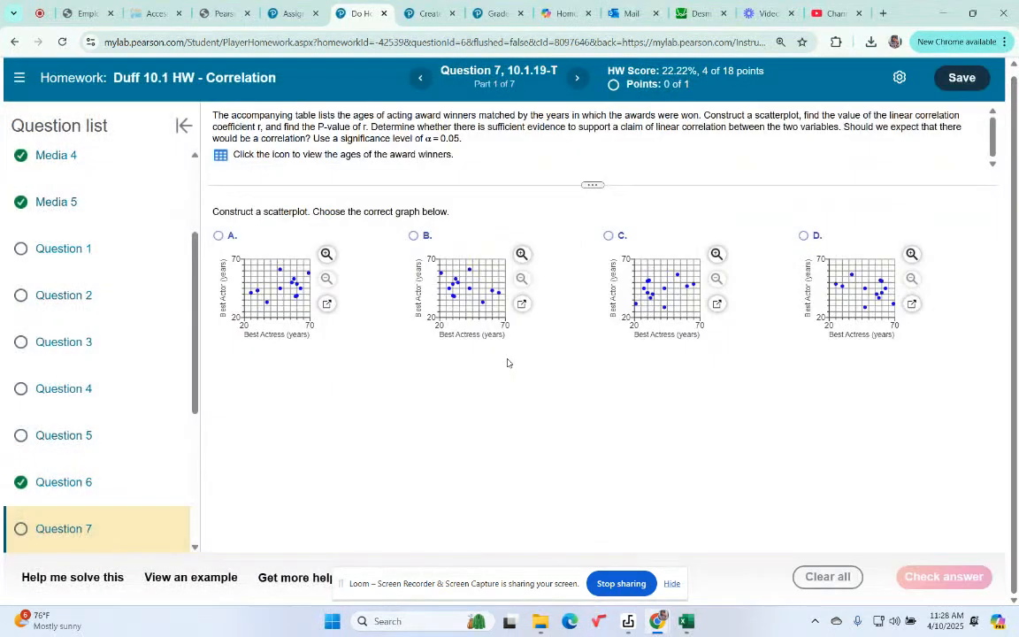